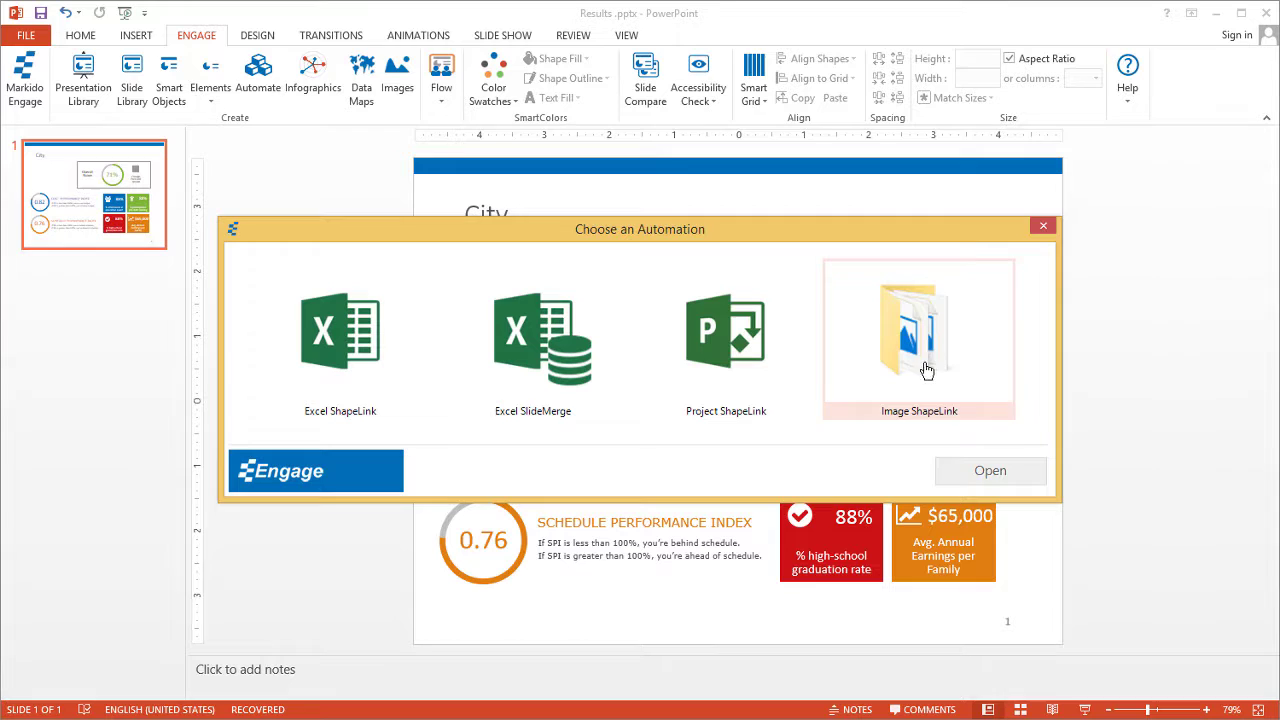
Step: Draw a rectangle about 282 wide by 183 high below the City title, beside the Overall Score box
{"action": "left_click", "coordinate": [1043, 226]}
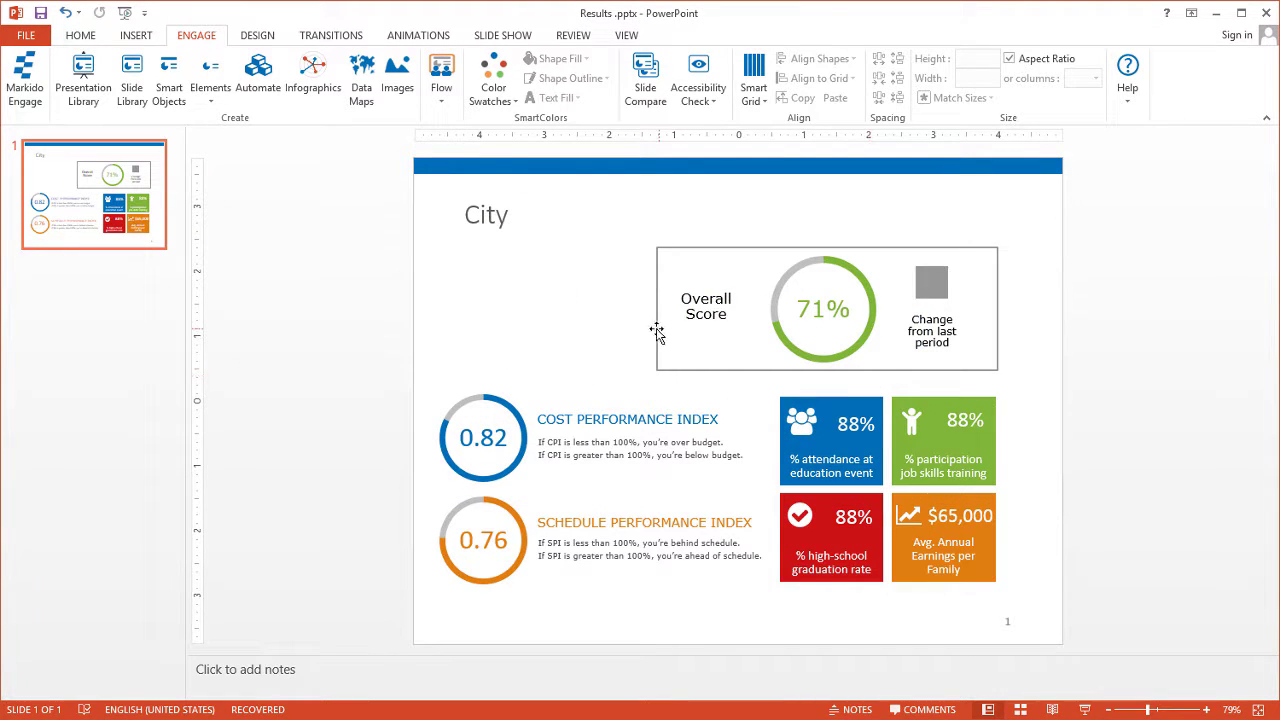
{"action": "left_click", "coordinate": [90, 36]}
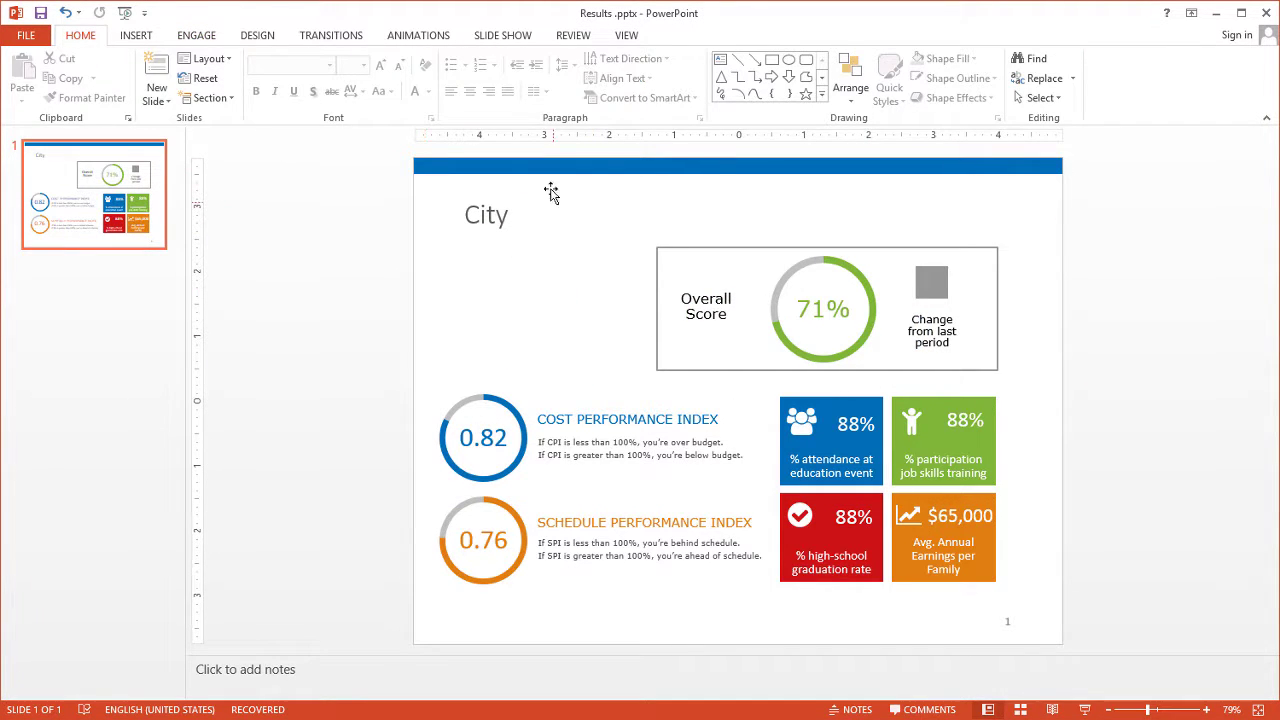
{"action": "left_click", "coordinate": [772, 60]}
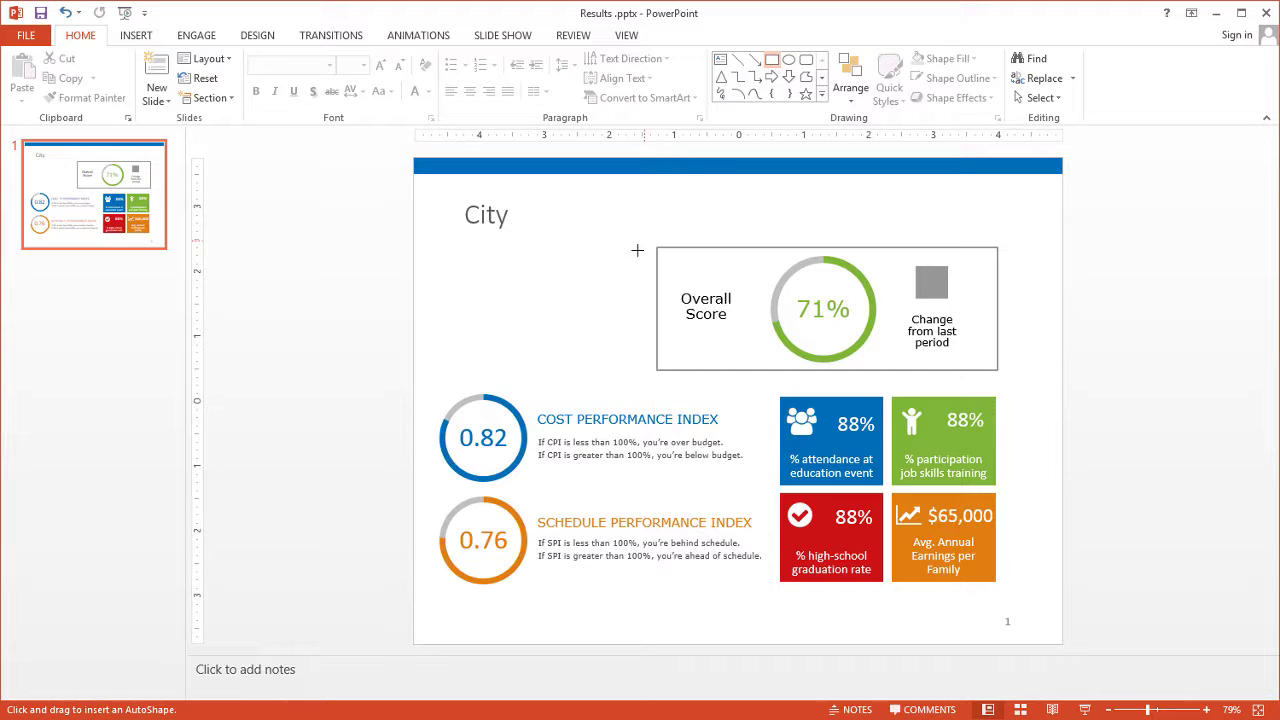
{"action": "mouse_move", "coordinate": [632, 247]}
{"action": "left_mouse_down"}
{"action": "mouse_move", "coordinate": [607, 336]}
{"action": "mouse_move", "coordinate": [504, 368]}
{"action": "mouse_move", "coordinate": [436, 369]}
{"action": "left_mouse_up"}
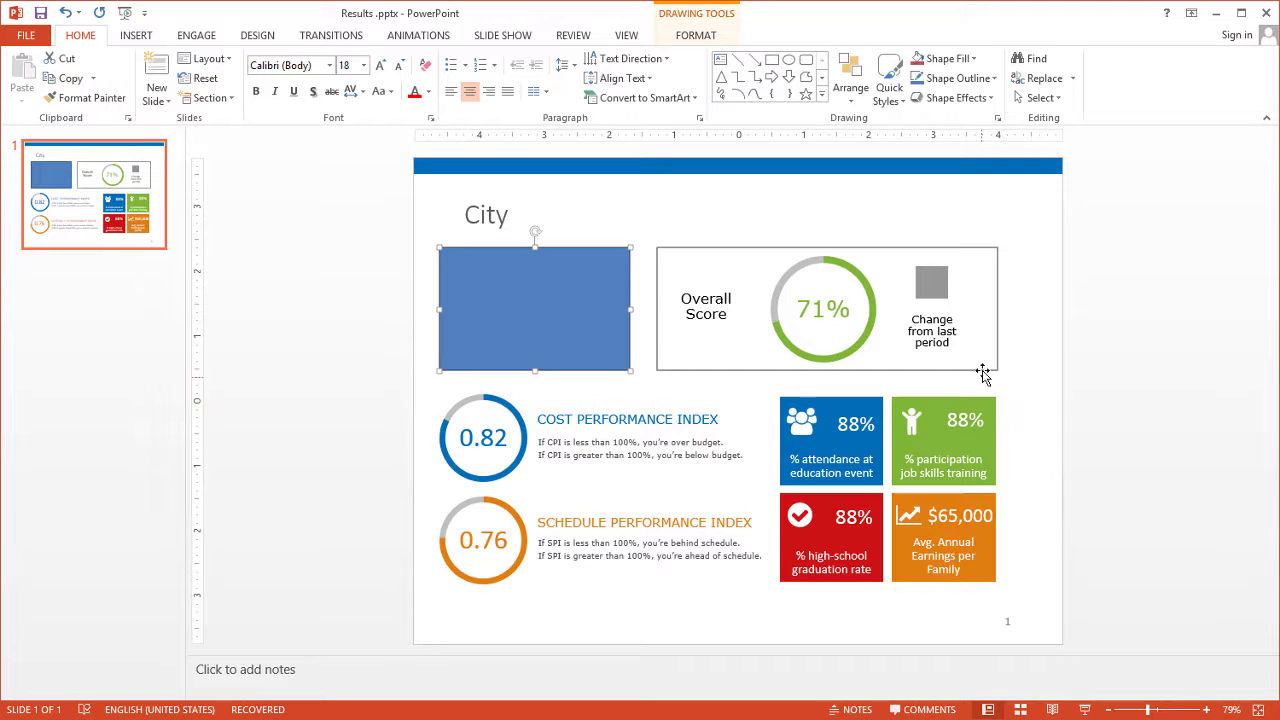
{"action": "left_click", "coordinate": [496, 398]}
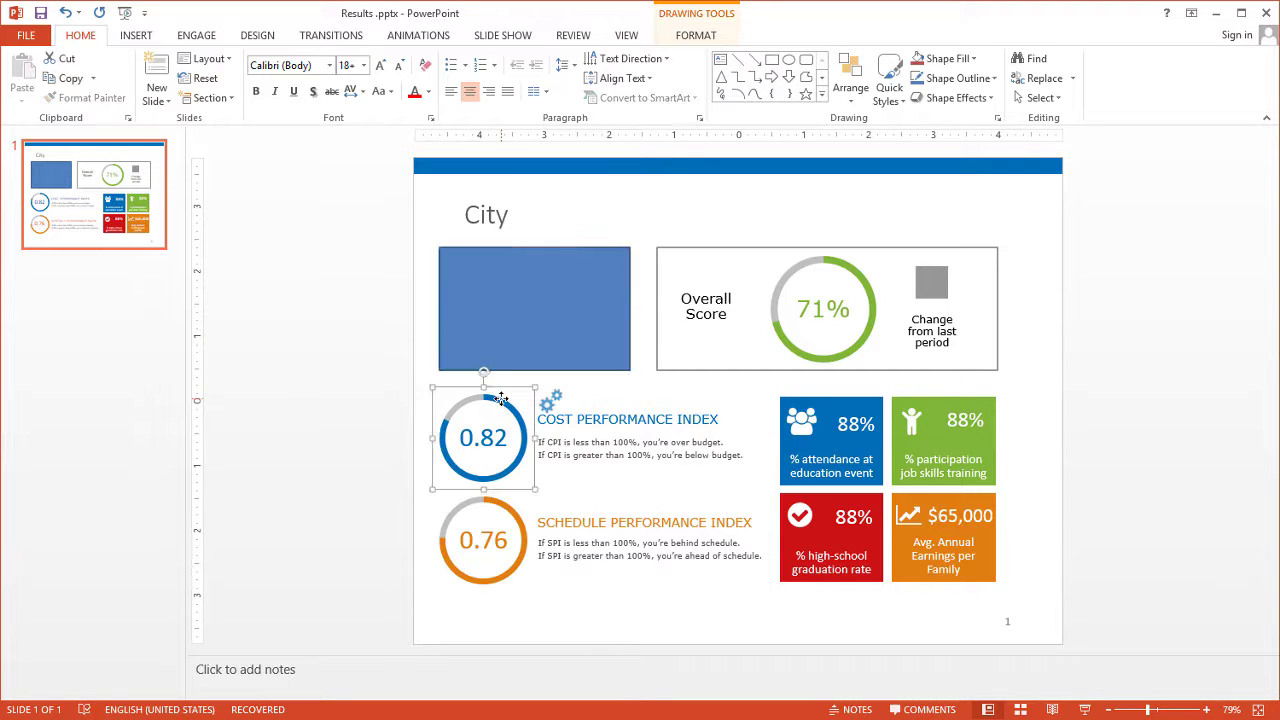
{"action": "left_click", "coordinate": [963, 420]}
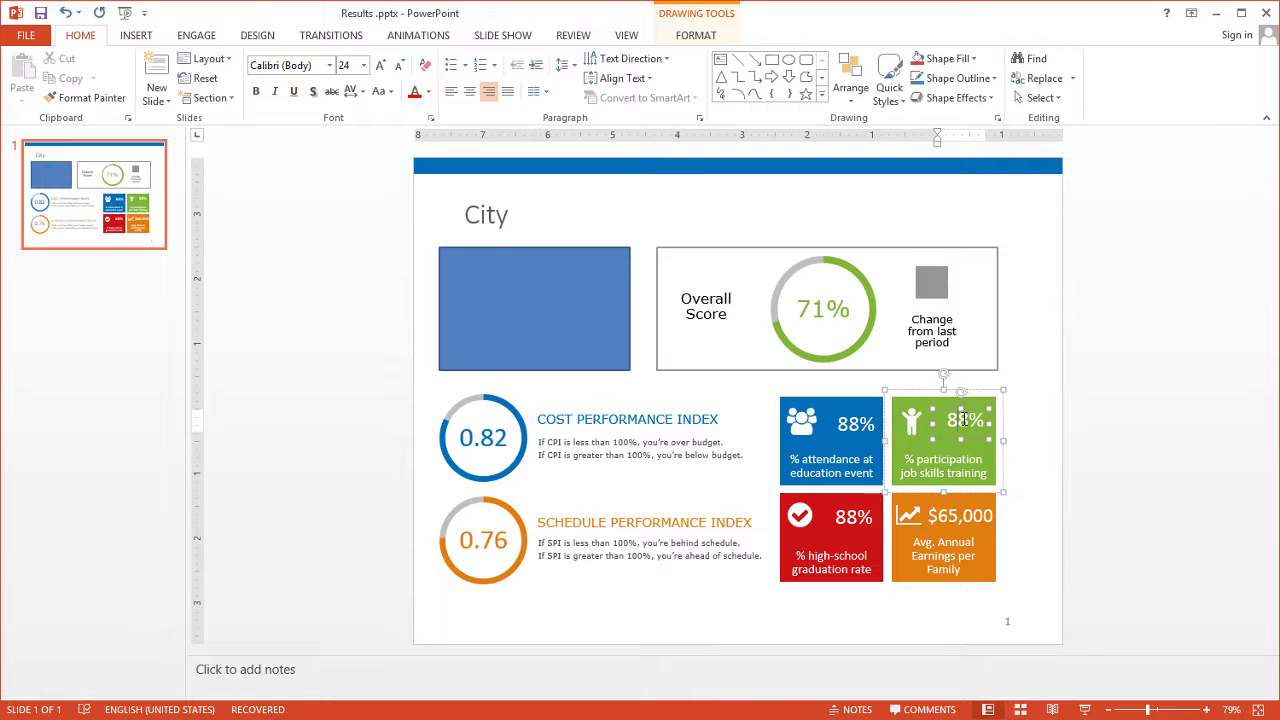
{"action": "left_click", "coordinate": [1033, 406]}
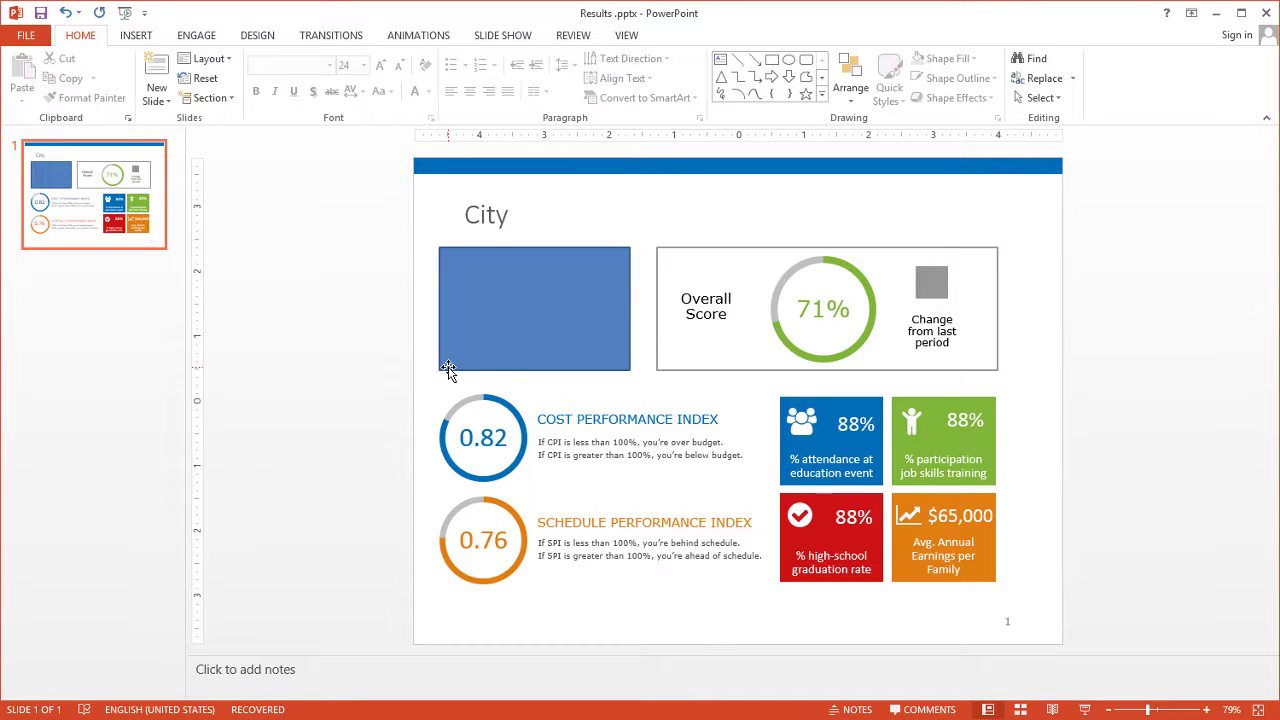
Step: Switch to the desktop and browse the pictures in the City Images folder
{"action": "left_click", "coordinate": [1215, 13]}
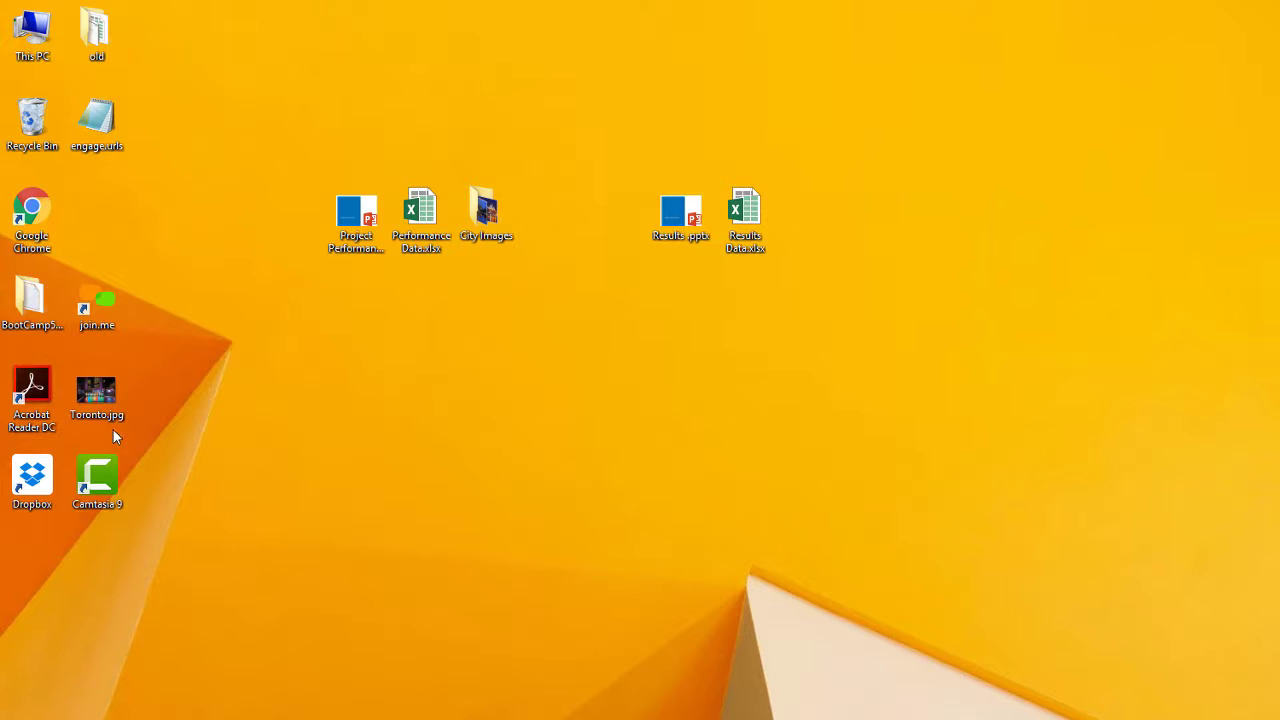
{"action": "double_click", "coordinate": [492, 214]}
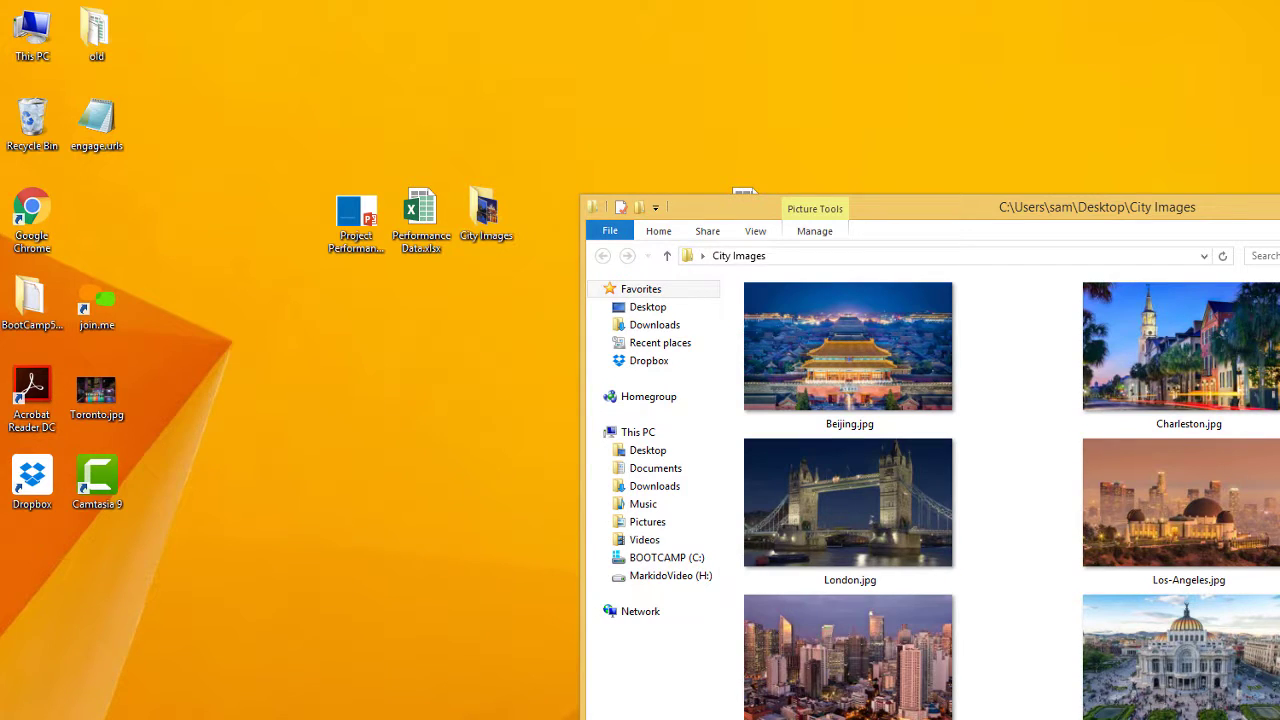
{"action": "scroll", "coordinate": [1012, 496], "scroll_direction": "down", "scroll_amount": 5}
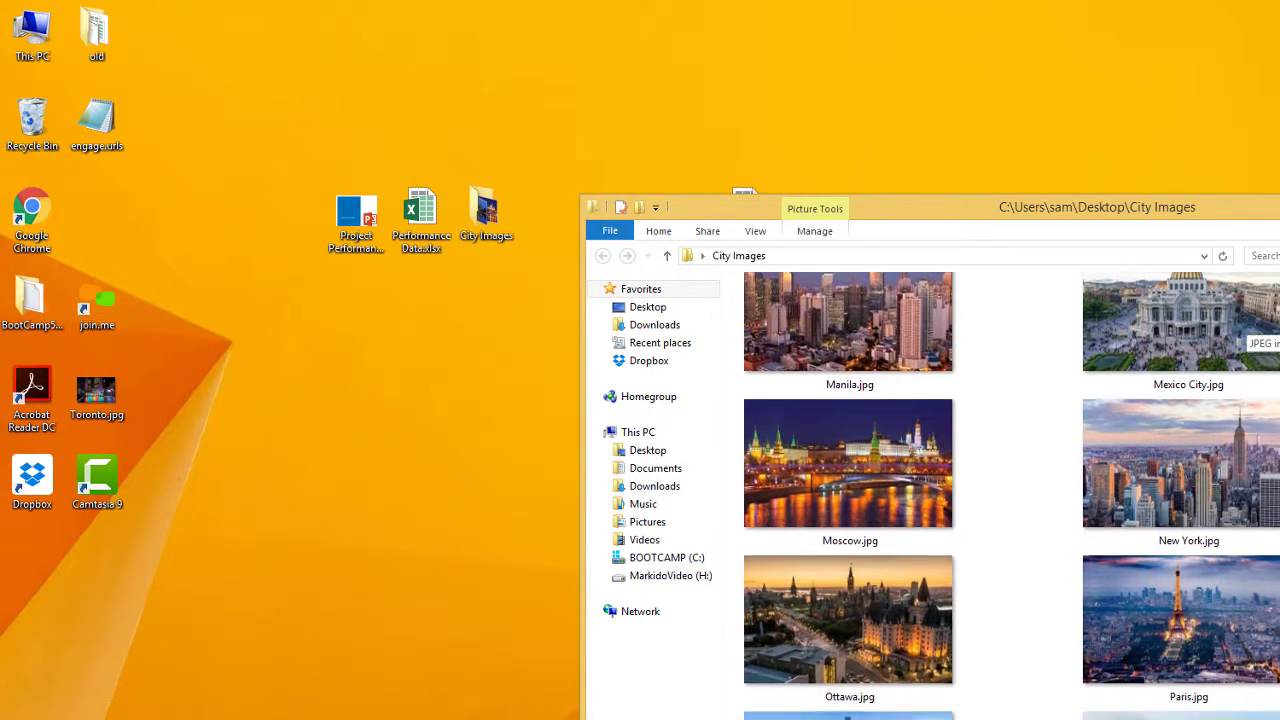
{"action": "scroll", "coordinate": [1012, 496], "scroll_direction": "down", "scroll_amount": 3}
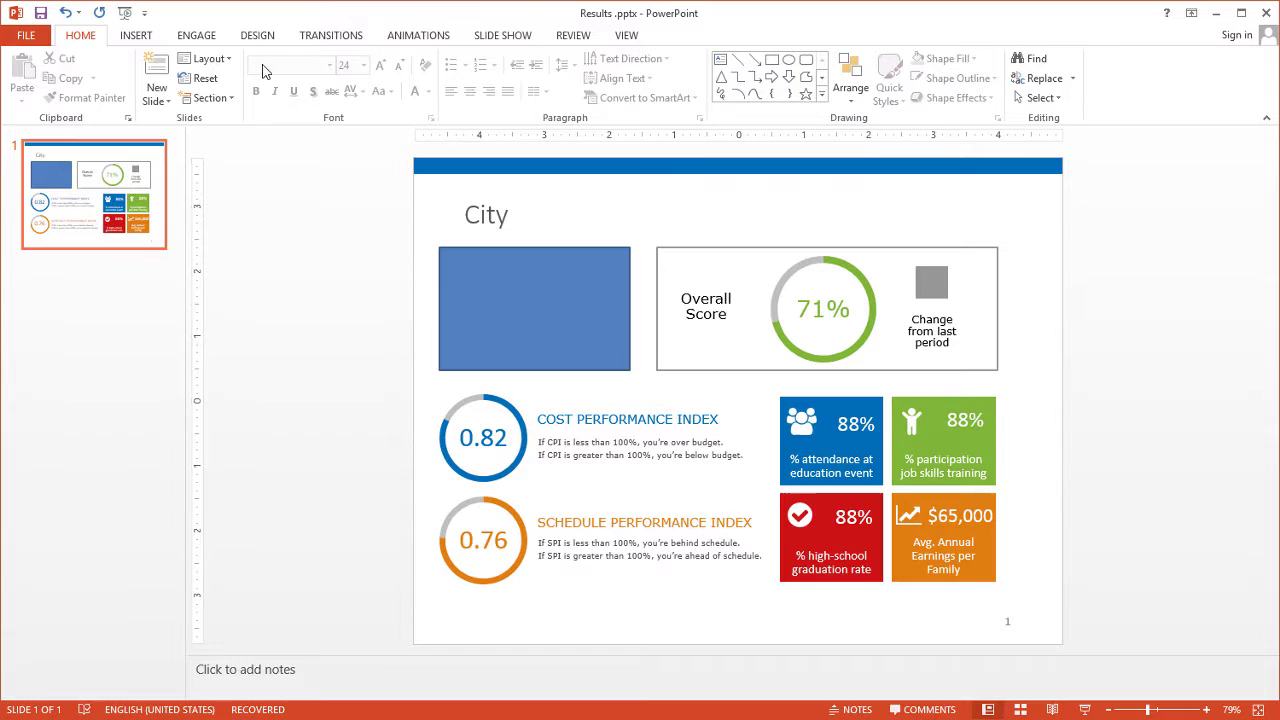
Step: Start a new Image ShapeLink link for the blue rectangle under the City title
{"action": "left_click", "coordinate": [197, 36]}
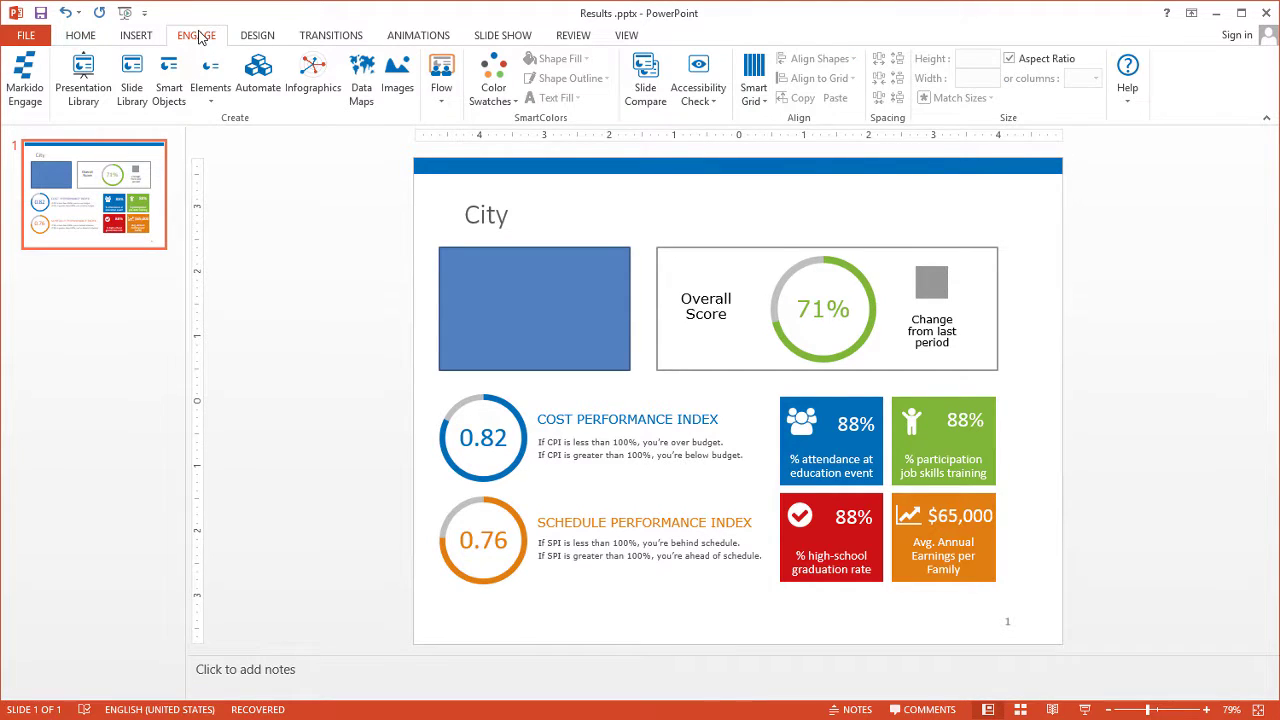
{"action": "left_click", "coordinate": [270, 76]}
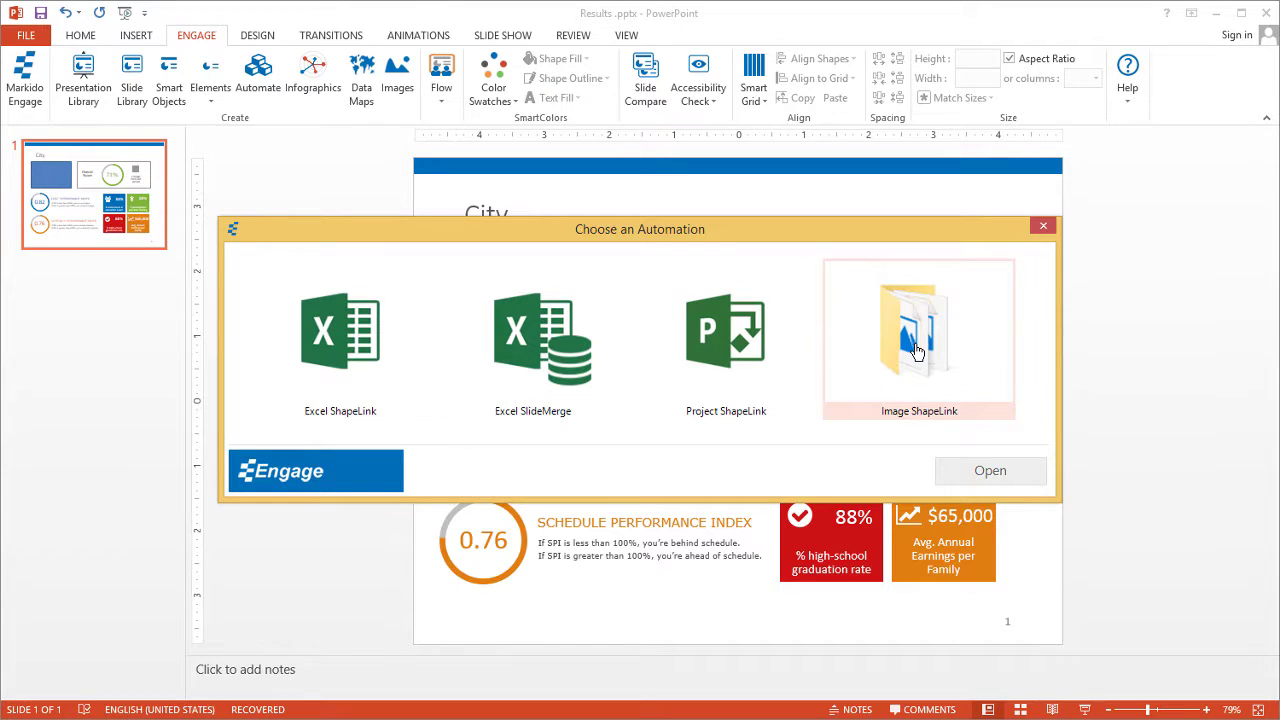
{"action": "double_click", "coordinate": [917, 350]}
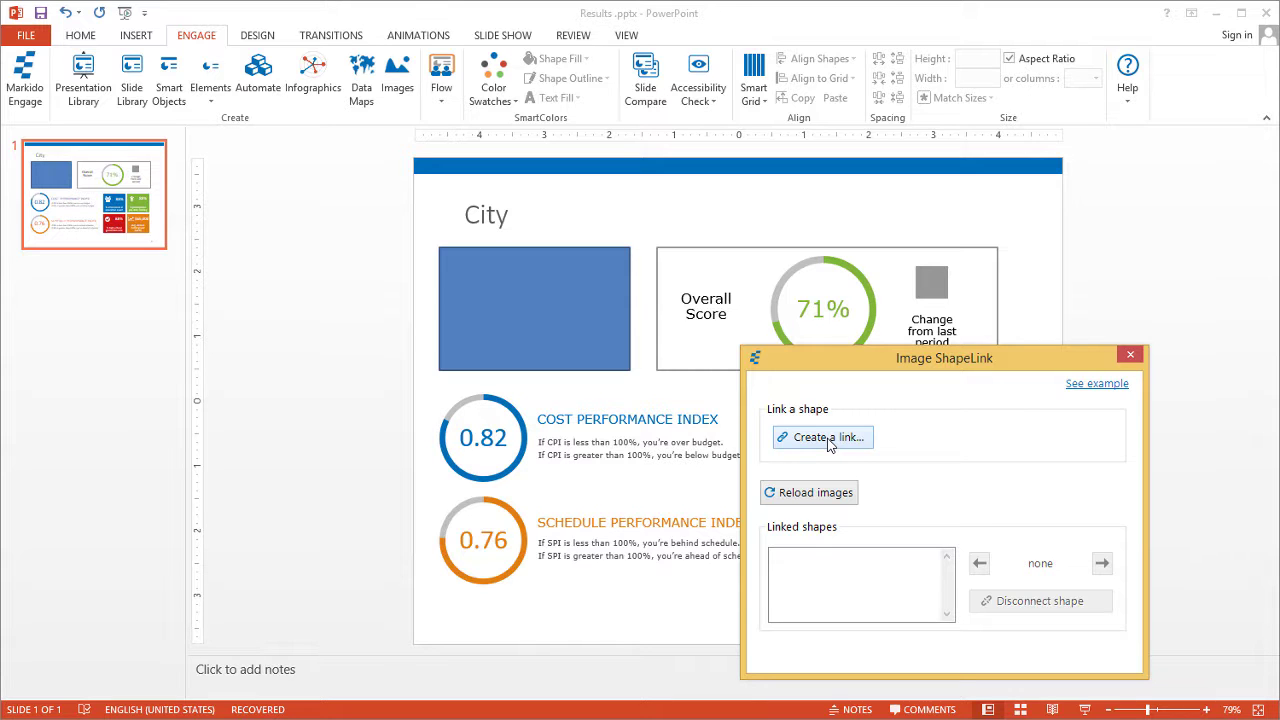
{"action": "left_click", "coordinate": [834, 443]}
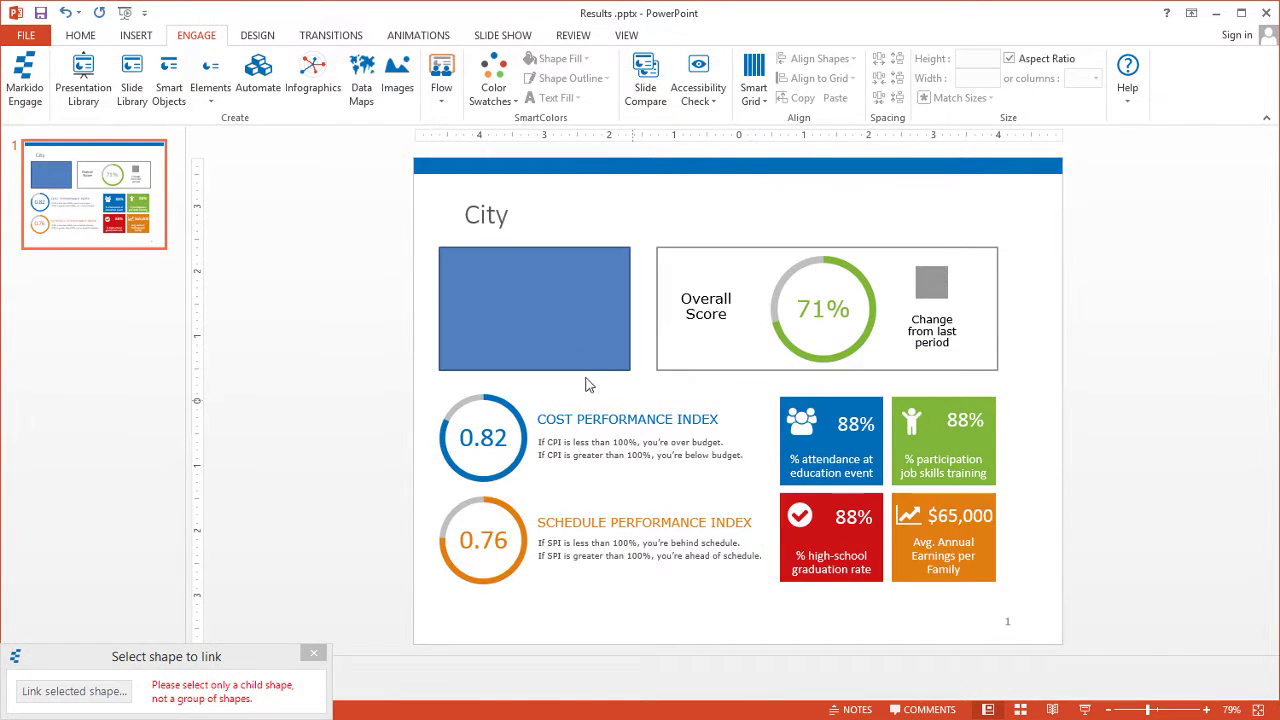
{"action": "left_click", "coordinate": [555, 319]}
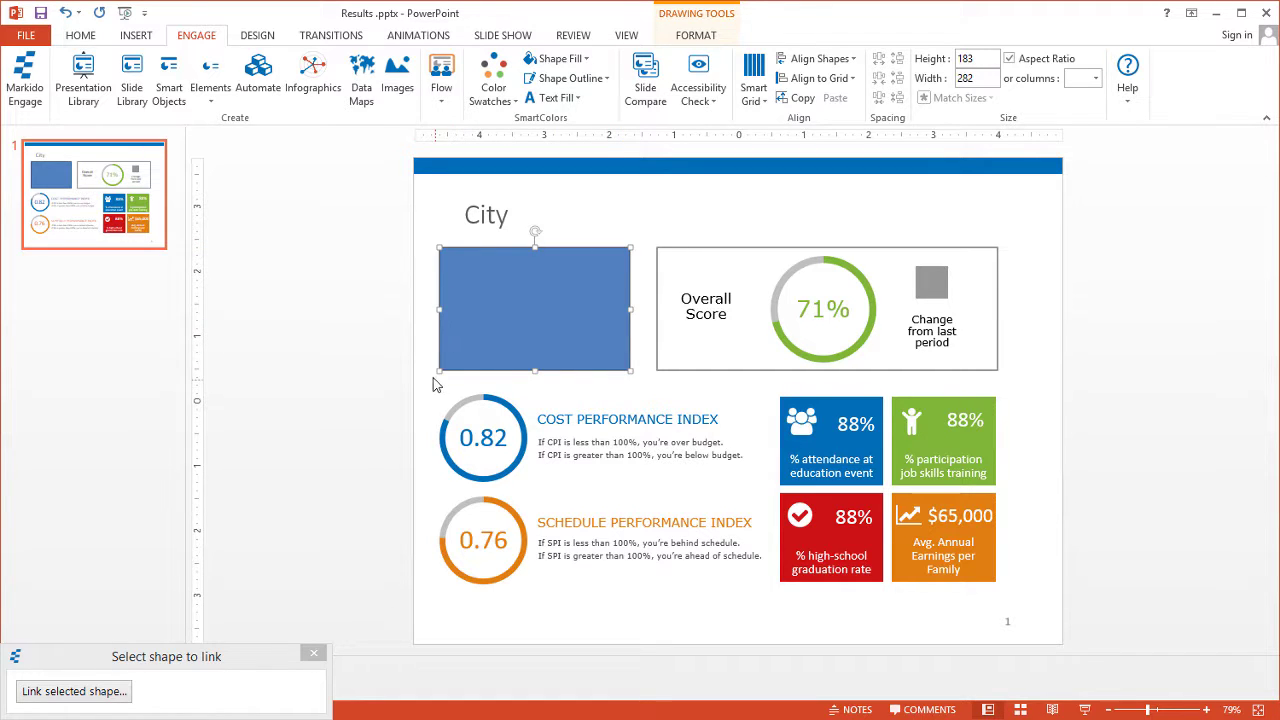
{"action": "left_click", "coordinate": [75, 691]}
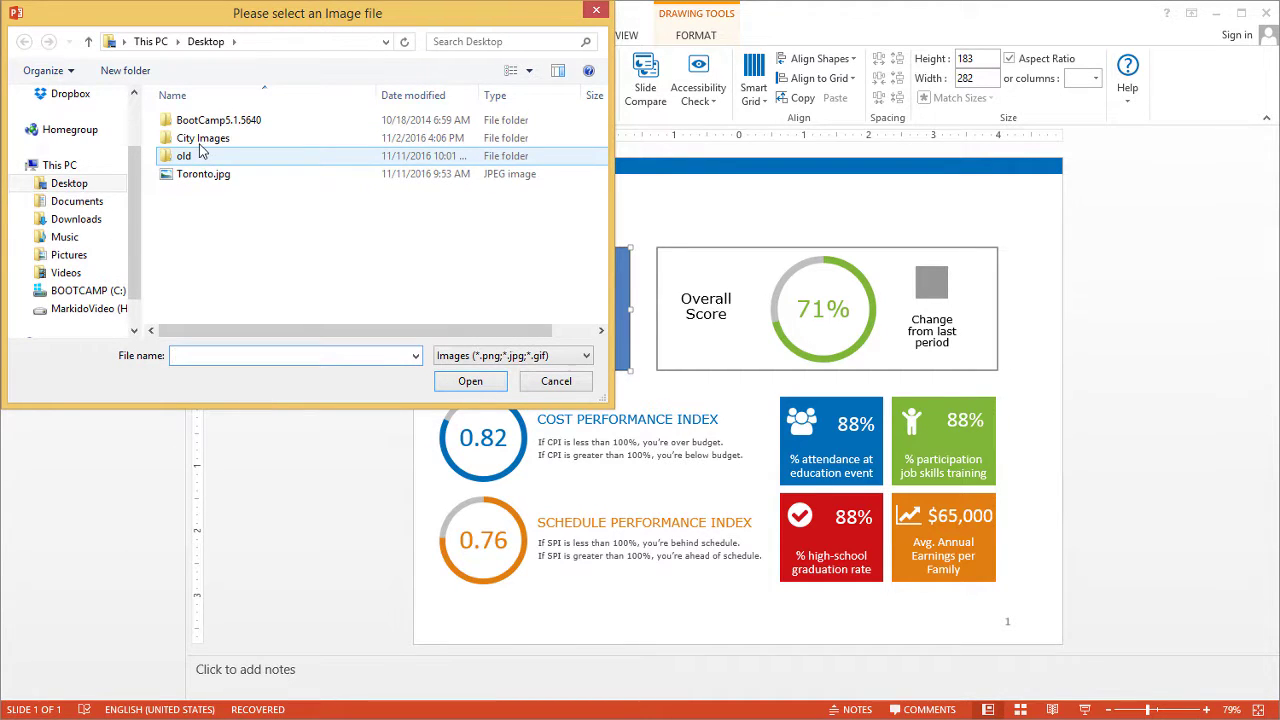
Step: Link the rectangle to Toronto.jpg from the City Images folder, using the Same Size positioning option
{"action": "left_click", "coordinate": [202, 148]}
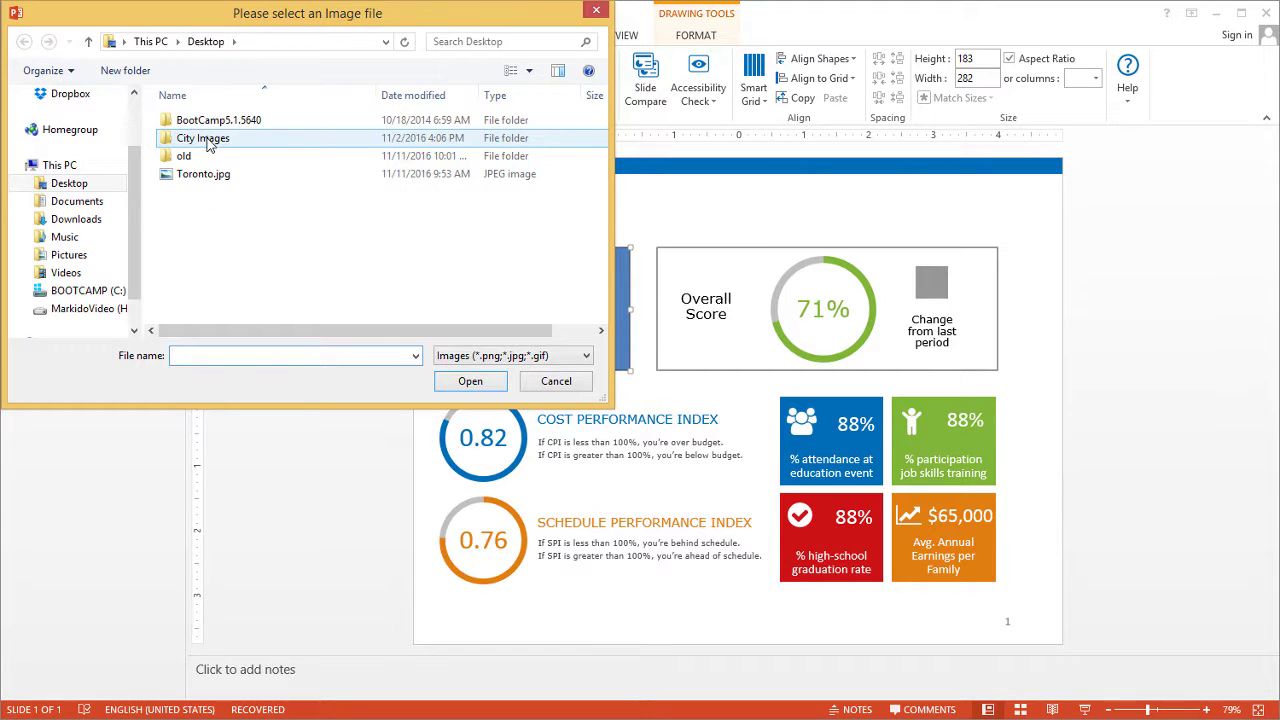
{"action": "double_click", "coordinate": [207, 146]}
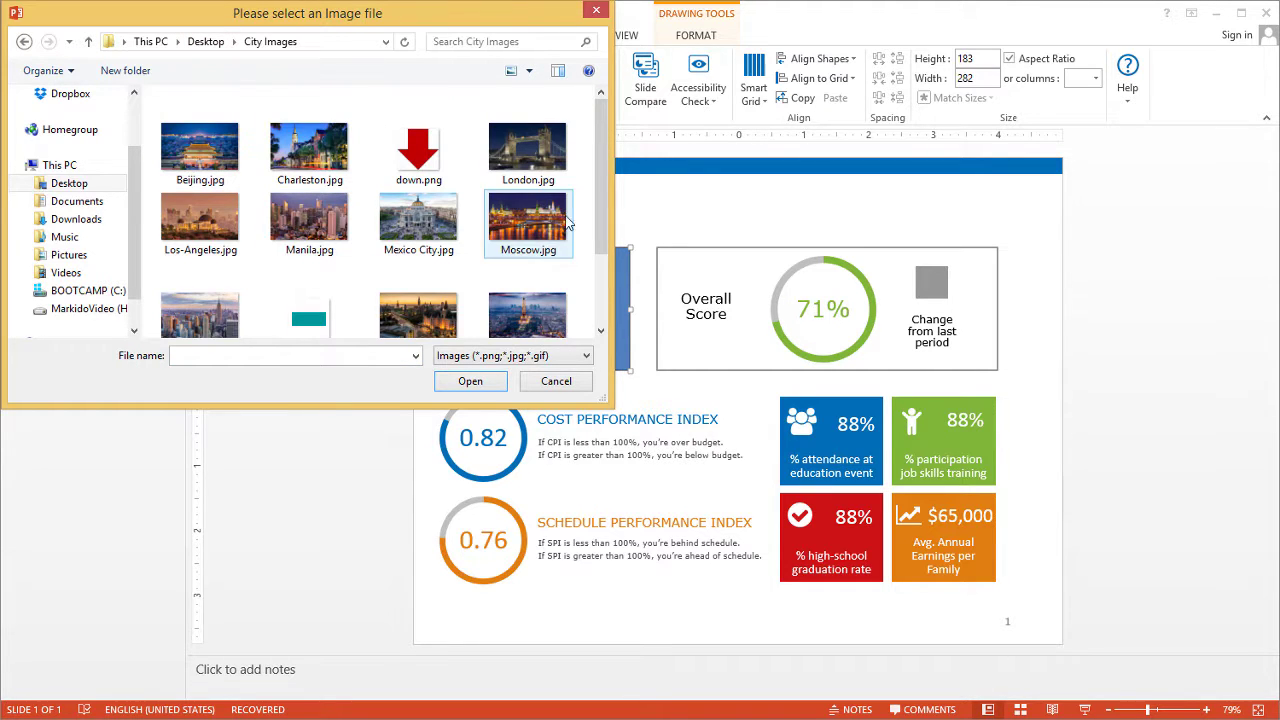
{"action": "left_click_drag", "start_coordinate": [597, 205], "coordinate": [592, 276]}
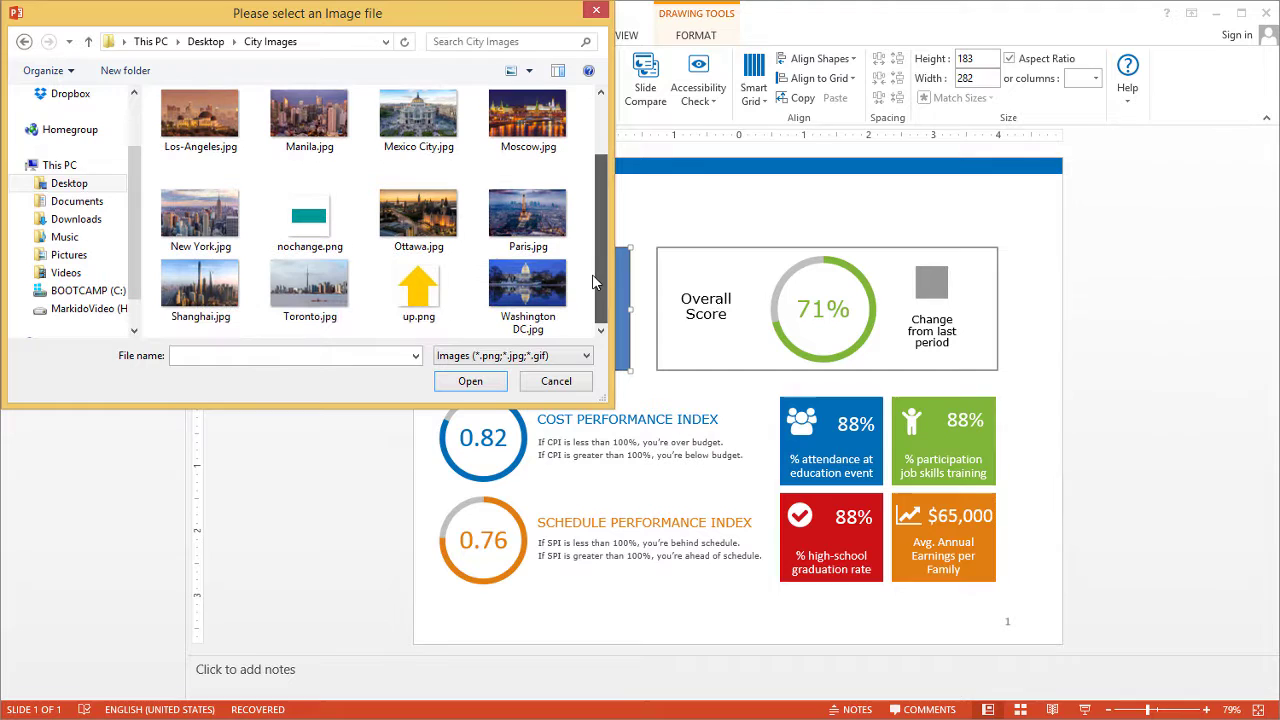
{"action": "double_click", "coordinate": [305, 294]}
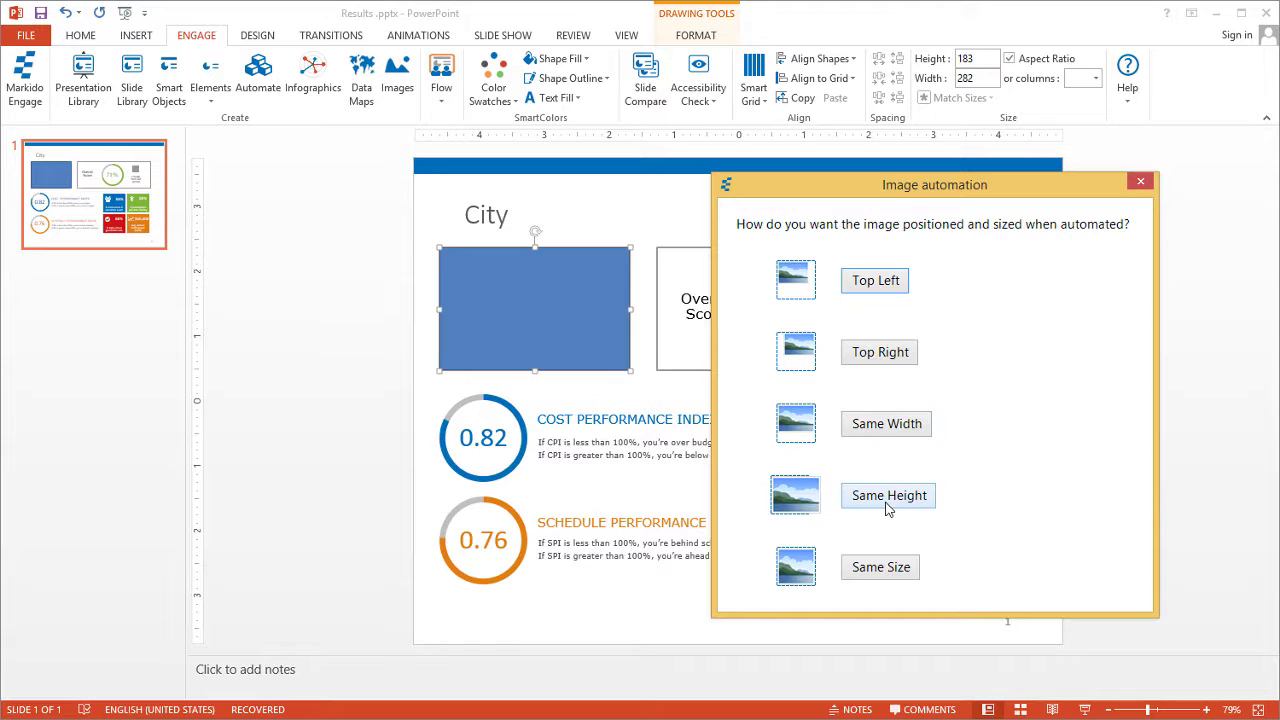
{"action": "left_click", "coordinate": [881, 567]}
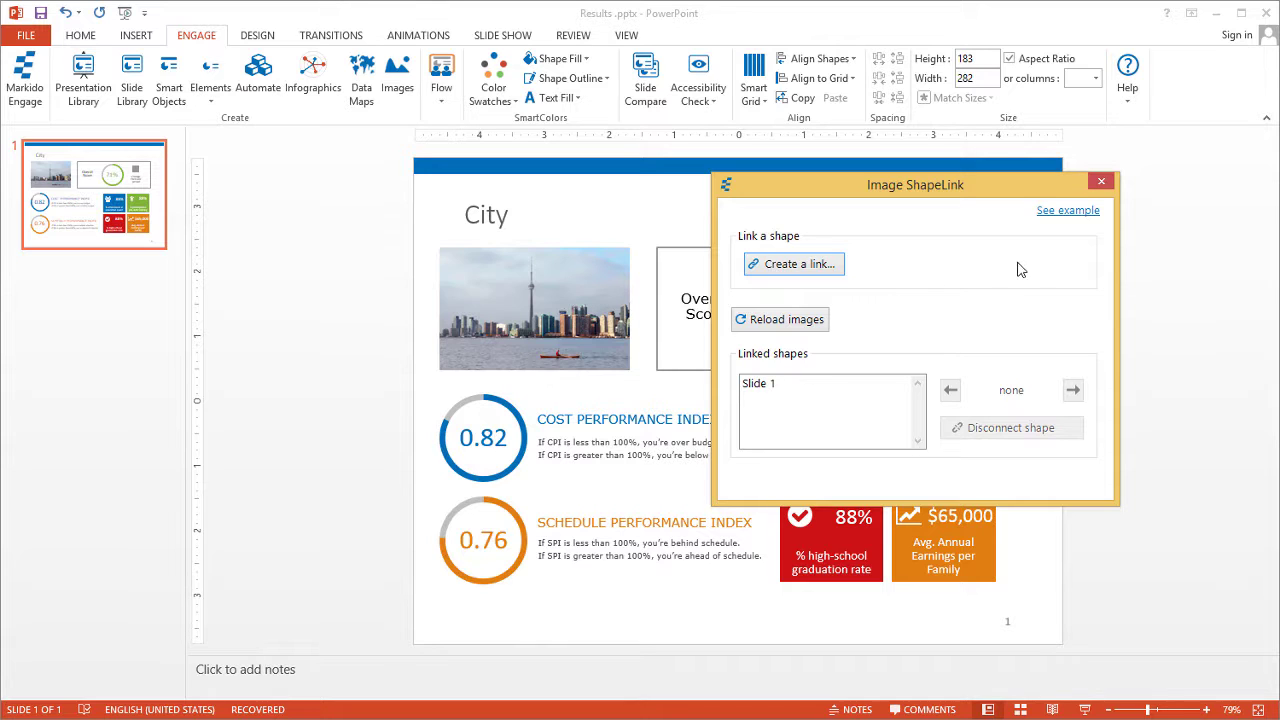
{"action": "left_click", "coordinate": [1101, 184]}
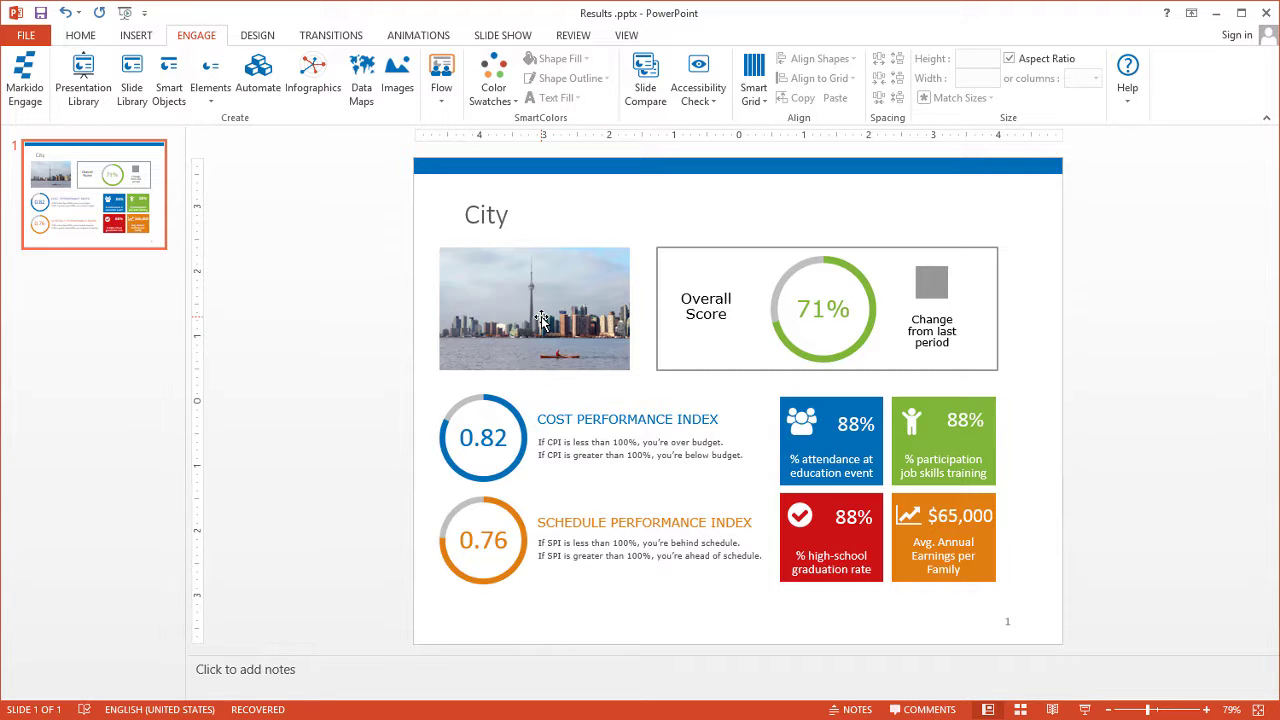
Step: Switch to File Explorer and move the desktop's Toronto.jpg into the City Images folder, replacing the existing file
{"action": "left_click", "coordinate": [1215, 13]}
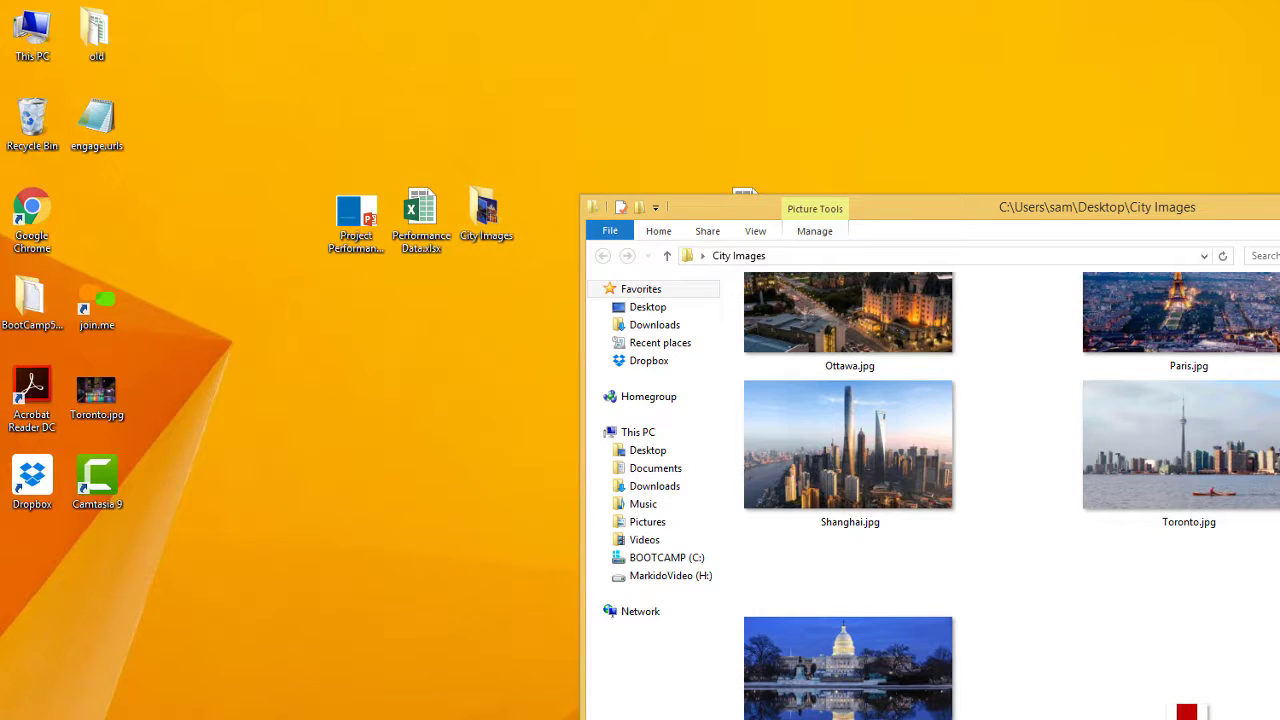
{"action": "left_click_drag", "start_coordinate": [1128, 200], "coordinate": [823, 65]}
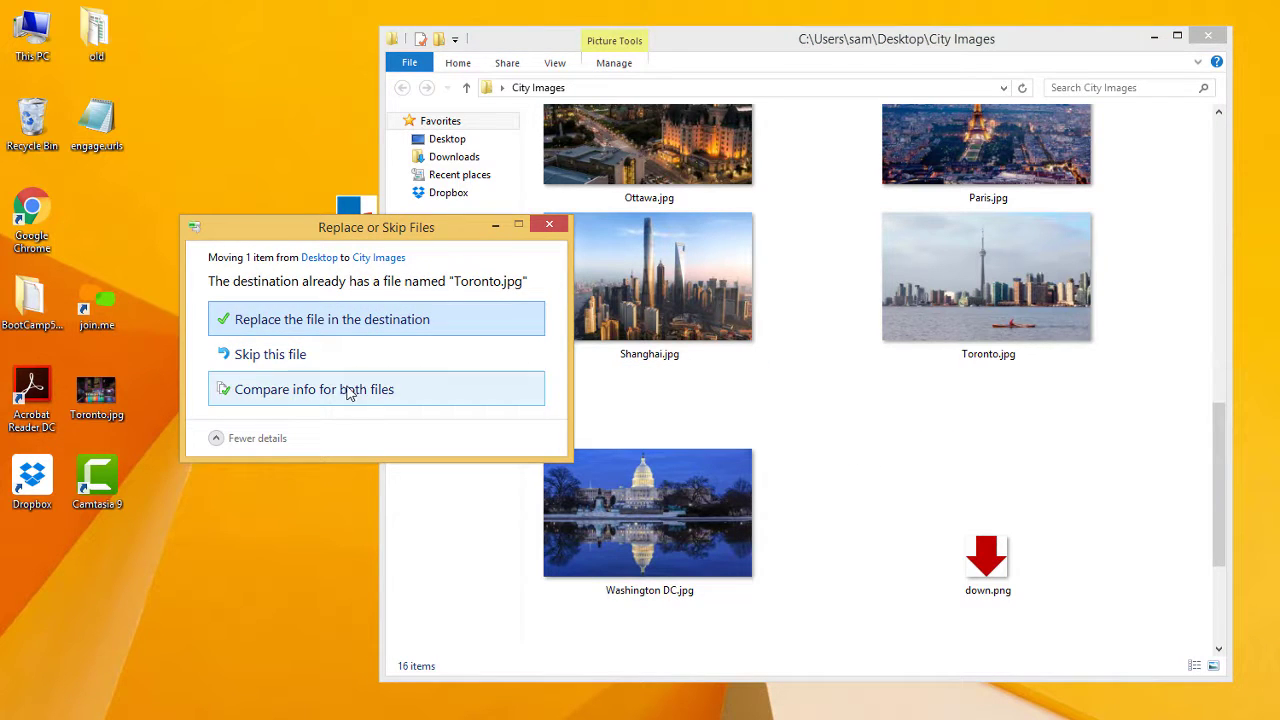
{"action": "left_click", "coordinate": [292, 320]}
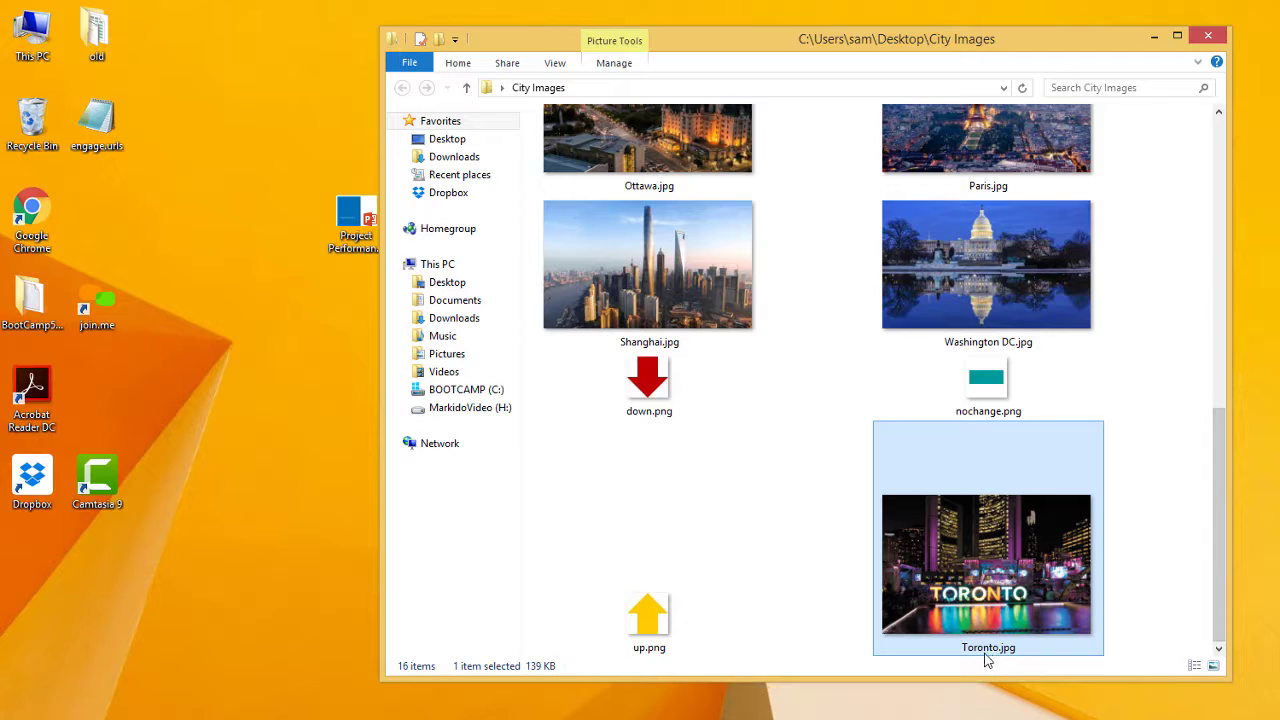
{"action": "mouse_move", "coordinate": [981, 628]}
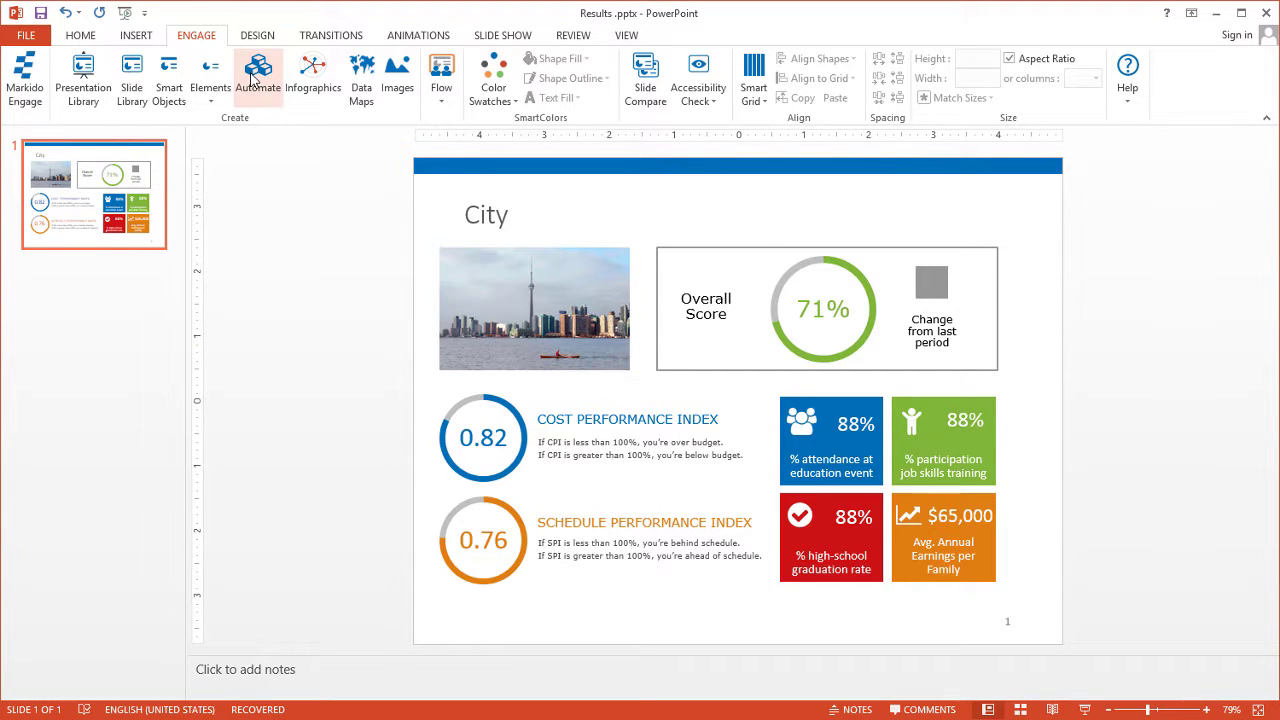
Step: Switch back to PowerPoint and reload the linked images with Image ShapeLink
{"action": "left_click", "coordinate": [257, 77]}
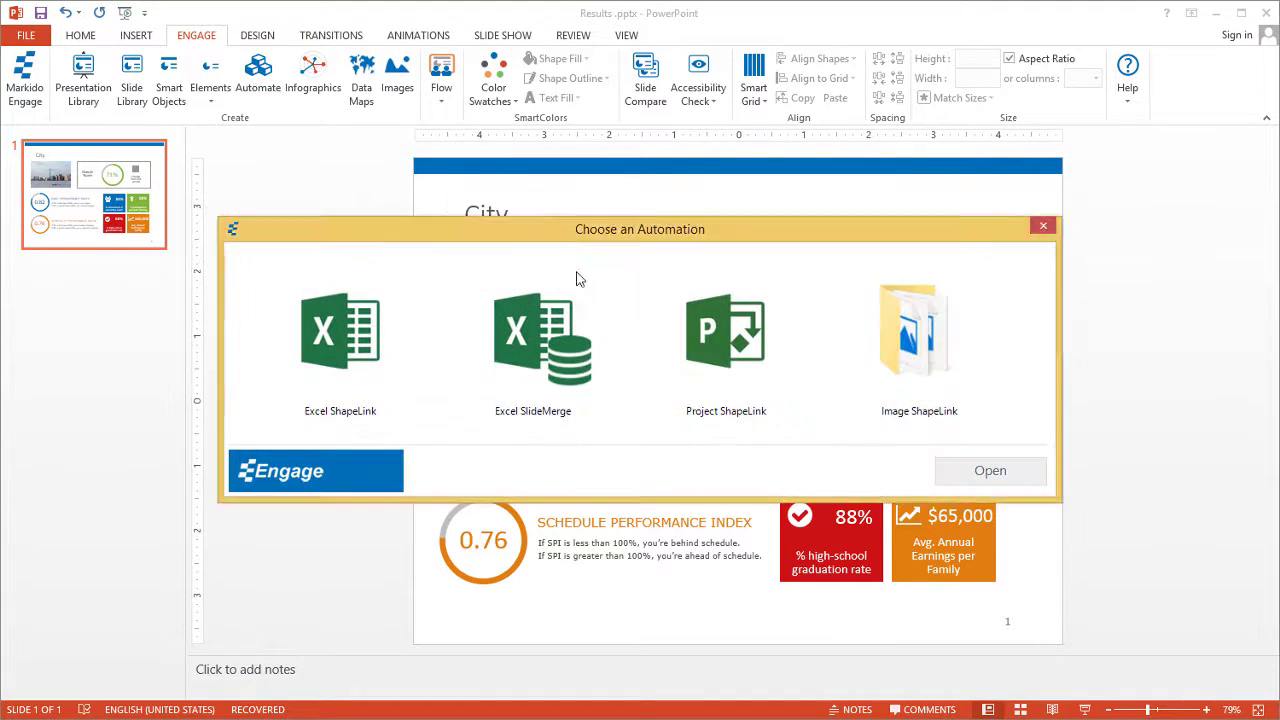
{"action": "double_click", "coordinate": [914, 357]}
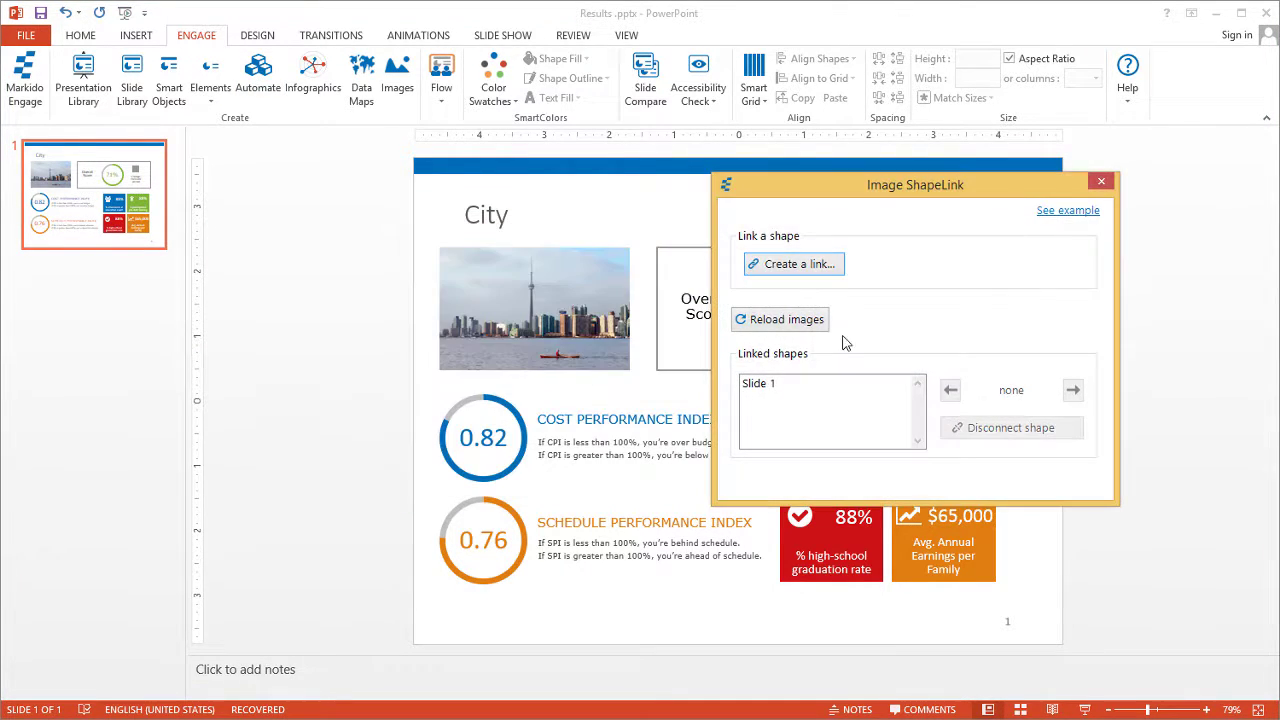
{"action": "left_click", "coordinate": [784, 326]}
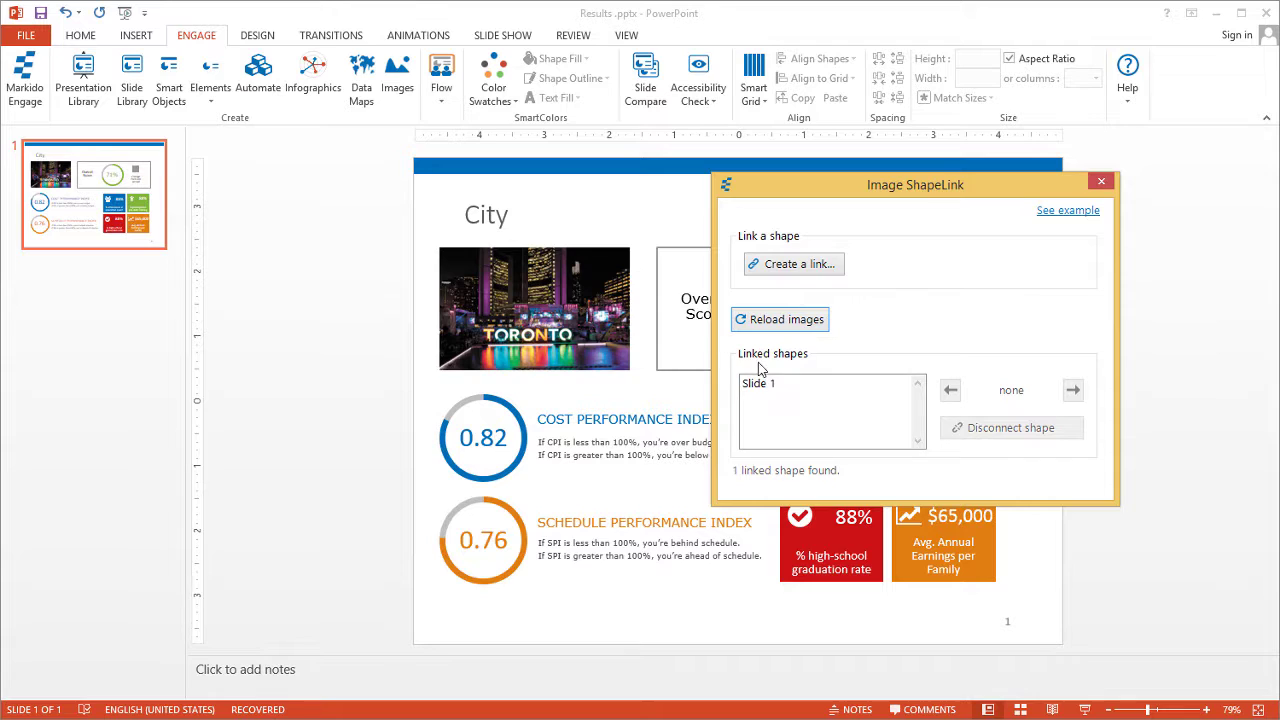
Step: Disconnect the linked Toronto picture on Slide 1 from its image file
{"action": "left_click", "coordinate": [768, 385]}
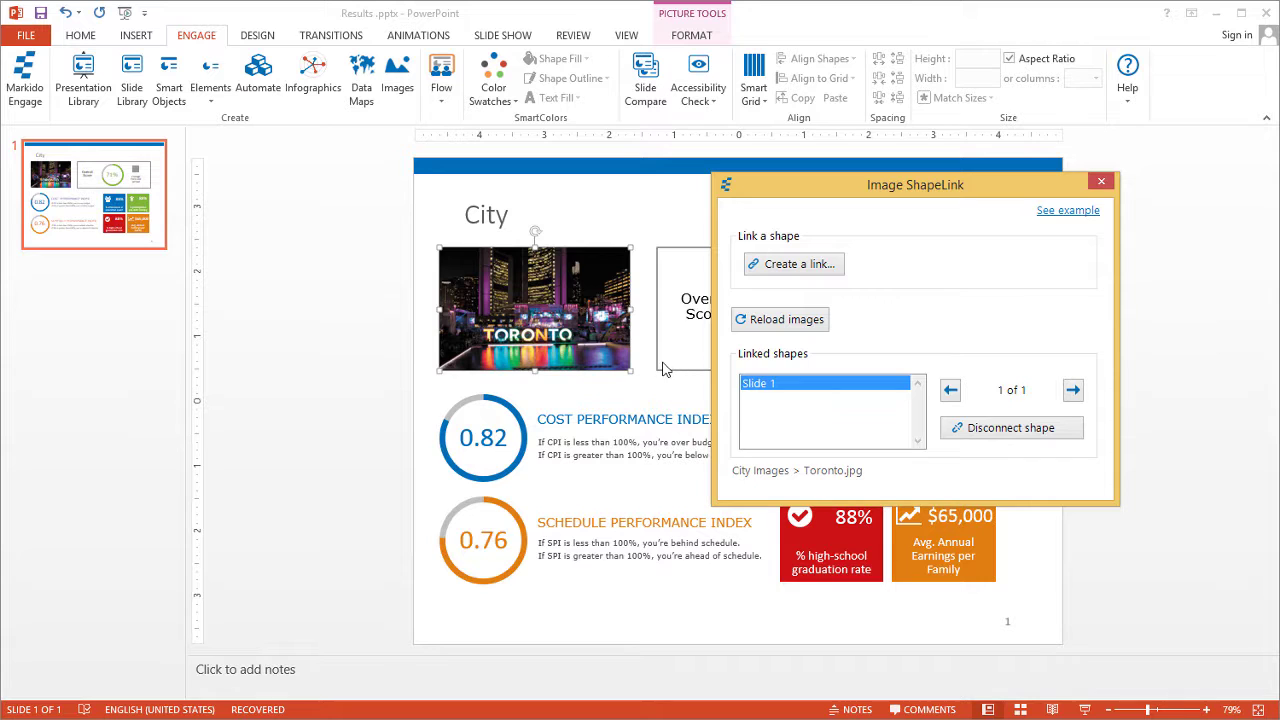
{"action": "left_click", "coordinate": [1000, 428]}
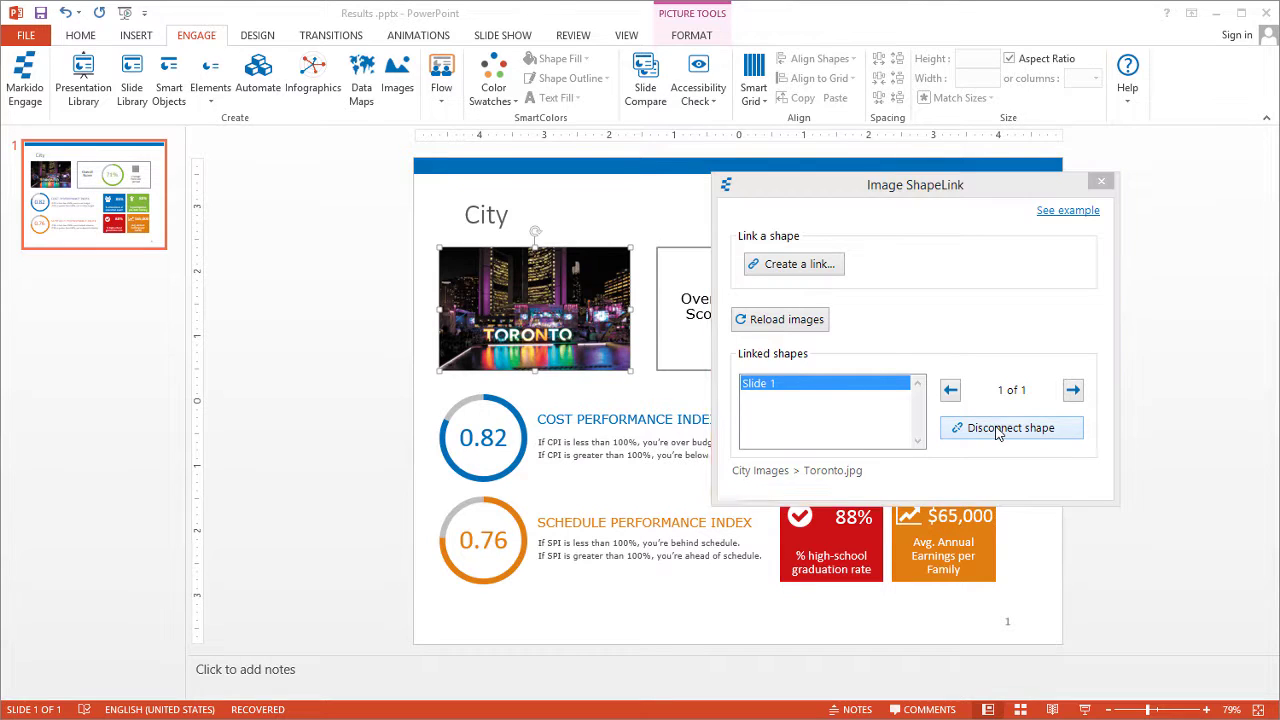
{"action": "left_click", "coordinate": [636, 474]}
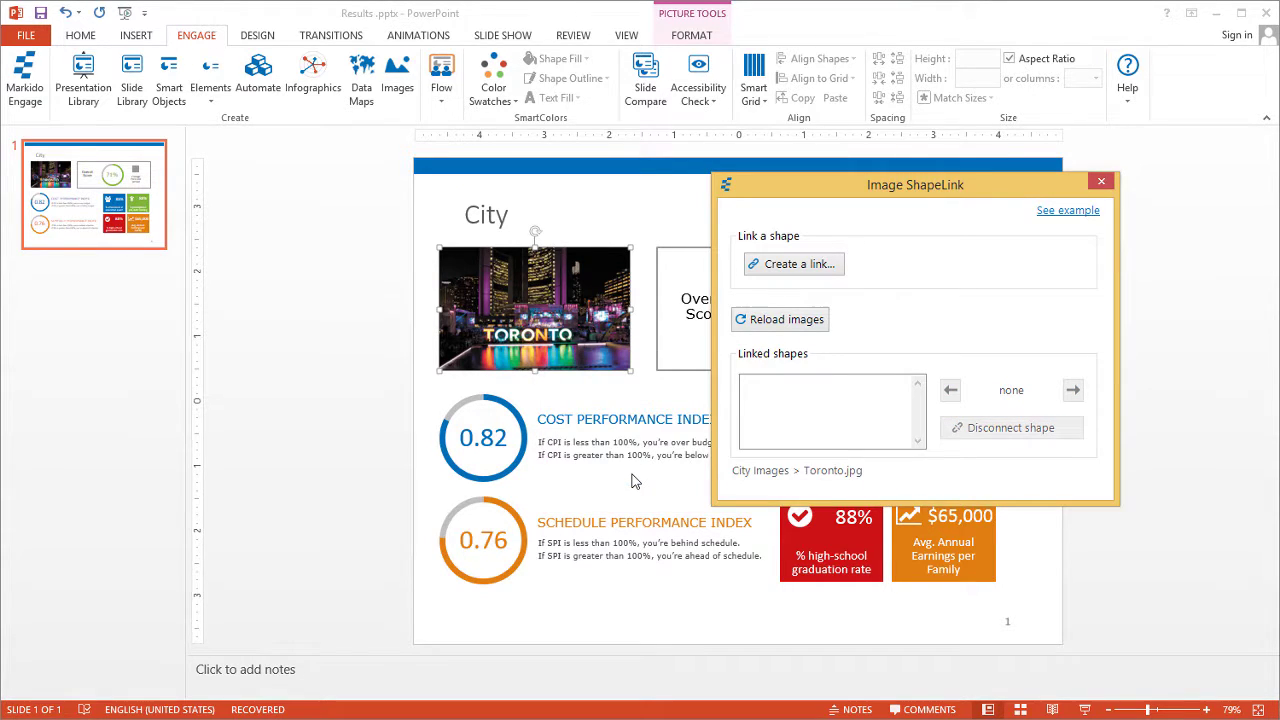